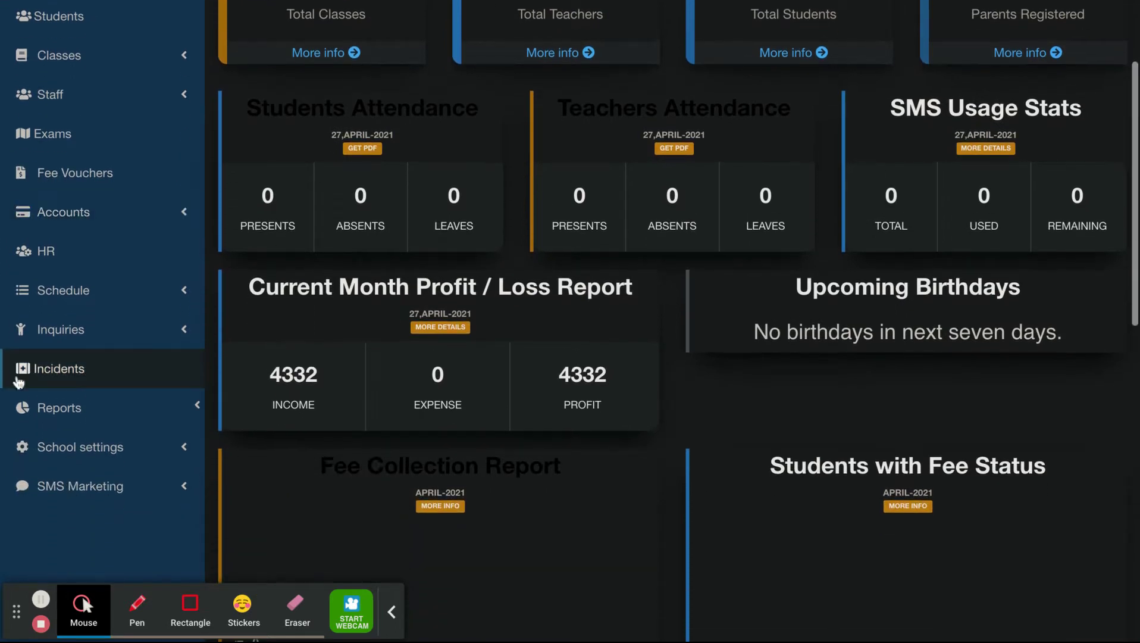
Open School settings > Sessions and place the cursor in the new session name field
{"action": "left_click", "coordinate": [63, 458]}
{"action": "scroll", "coordinate": [64, 459], "scroll_direction": "down", "scroll_amount": 3}
{"action": "scroll", "coordinate": [64, 460], "scroll_direction": "down", "scroll_amount": 1}
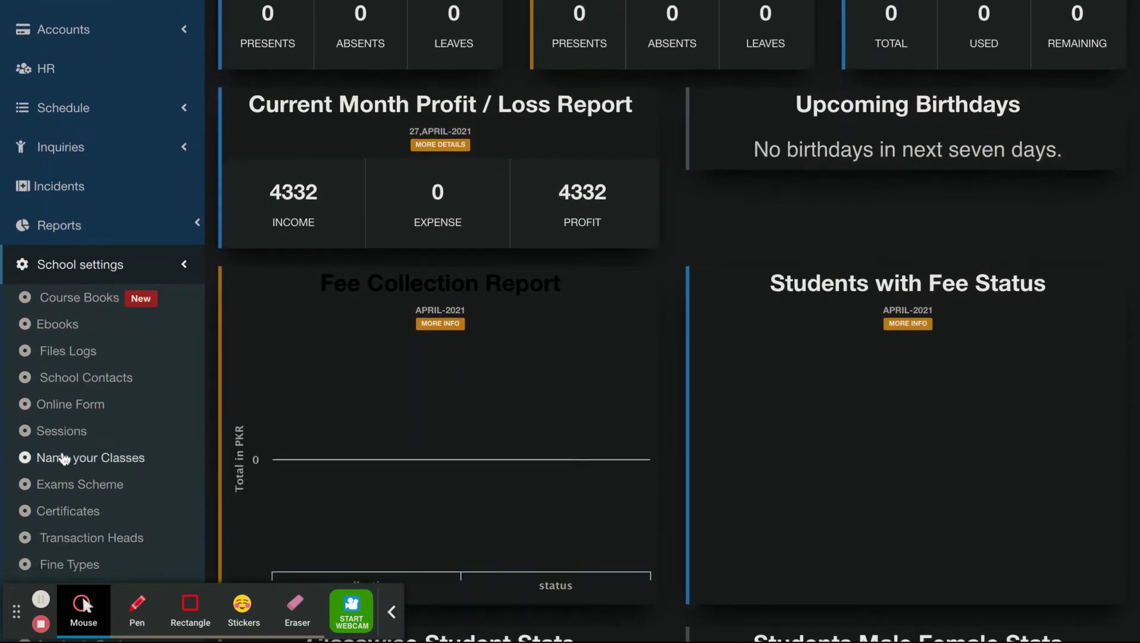
{"action": "left_click", "coordinate": [74, 440]}
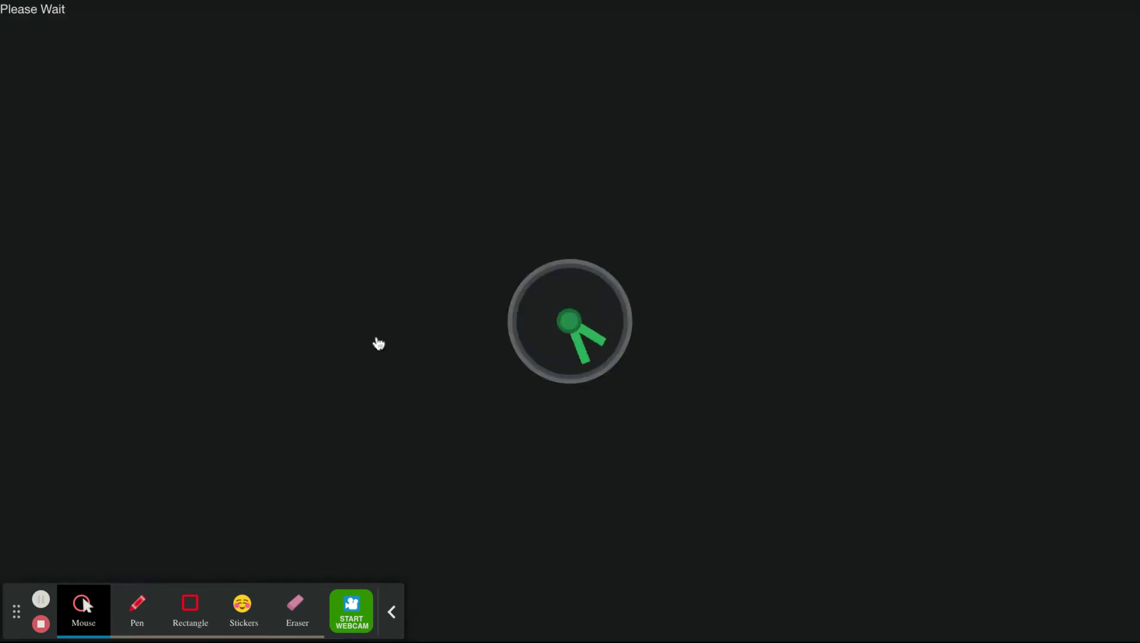
{"action": "left_click", "coordinate": [333, 177]}
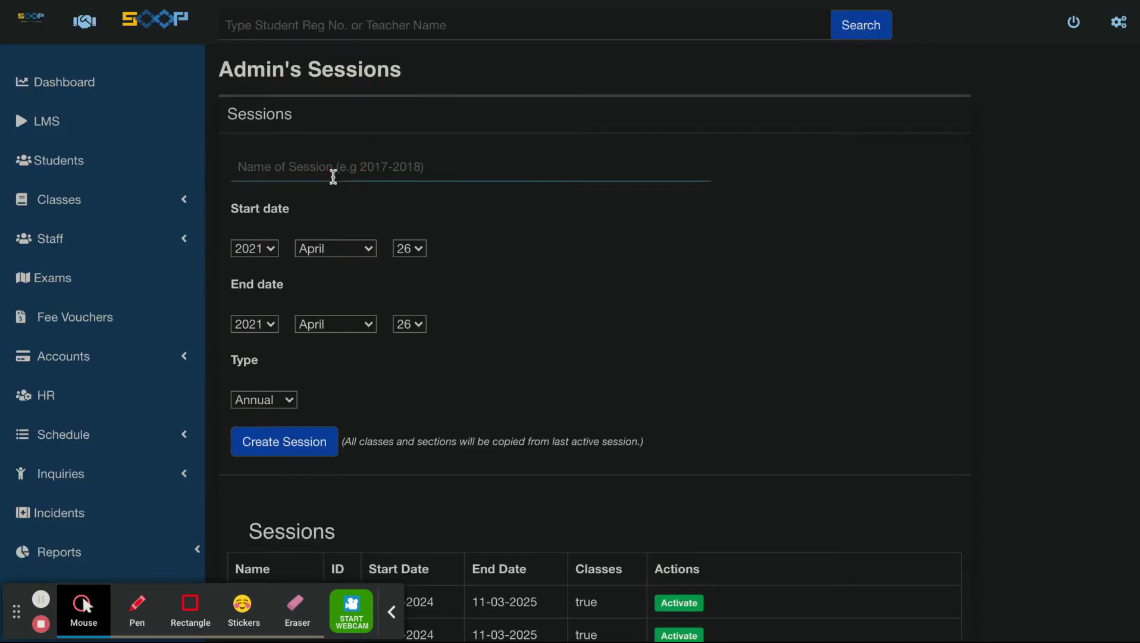
Create session 2030-2031 running from 26 April 2025 to 26 April 2026
{"action": "scroll", "coordinate": [738, 386], "scroll_direction": "down", "scroll_amount": 4}
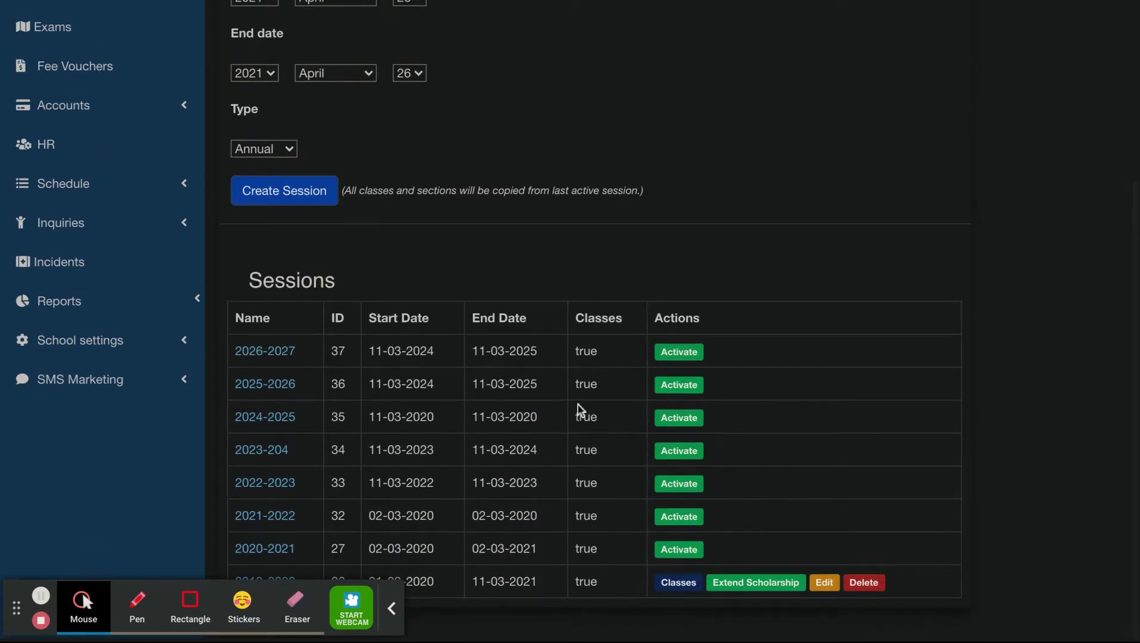
{"action": "scroll", "coordinate": [292, 326], "scroll_direction": "up", "scroll_amount": 4}
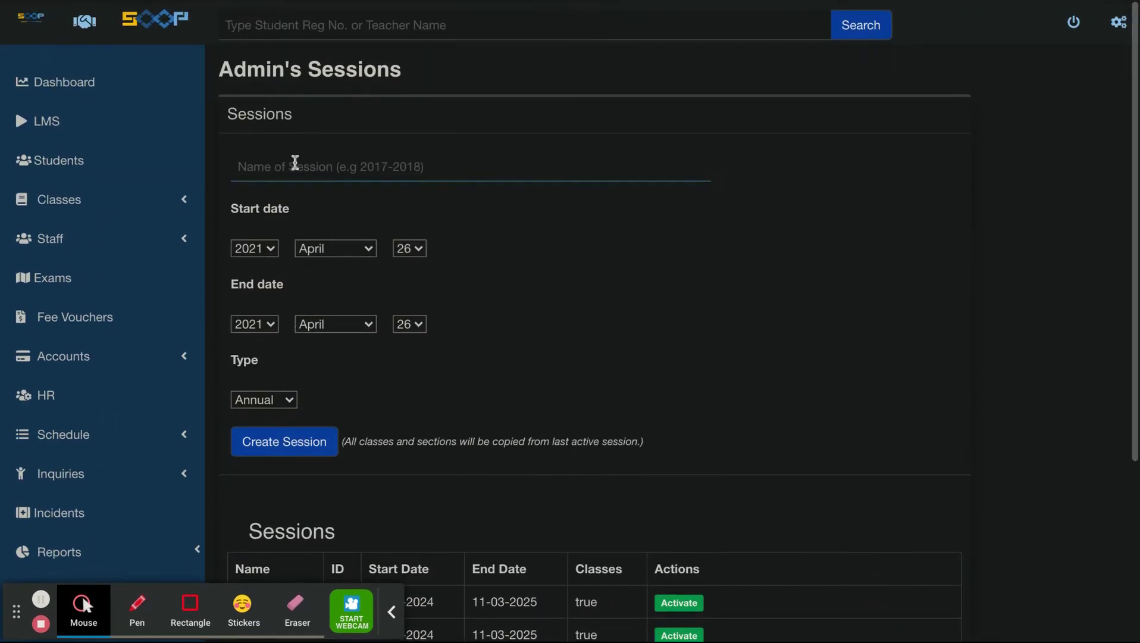
{"action": "type", "text": "202"}
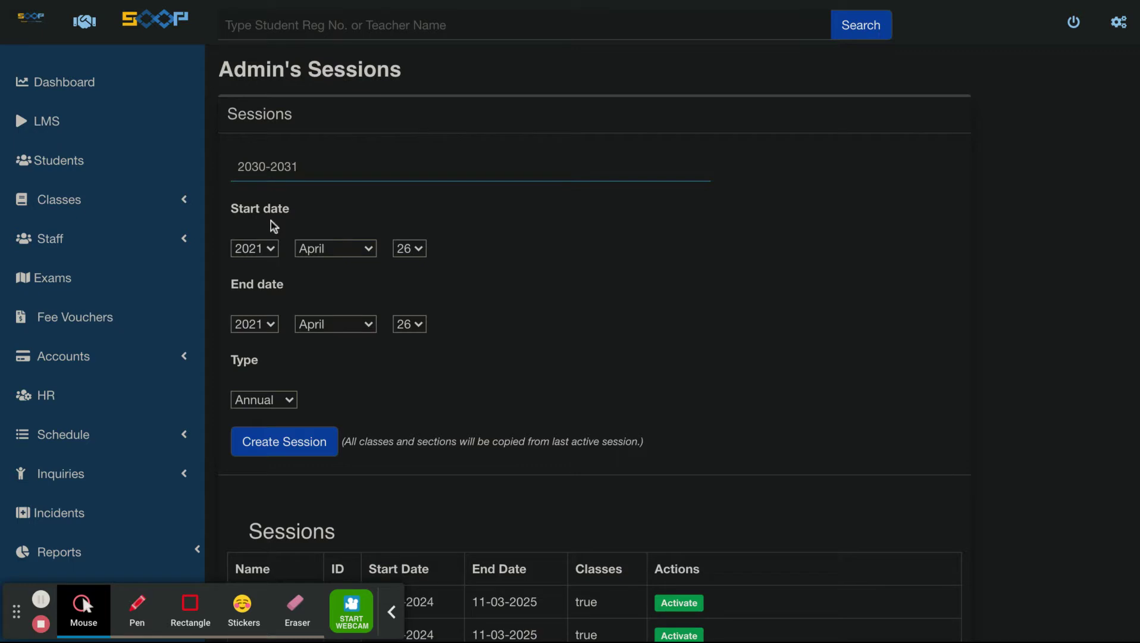
{"action": "left_click", "coordinate": [262, 255]}
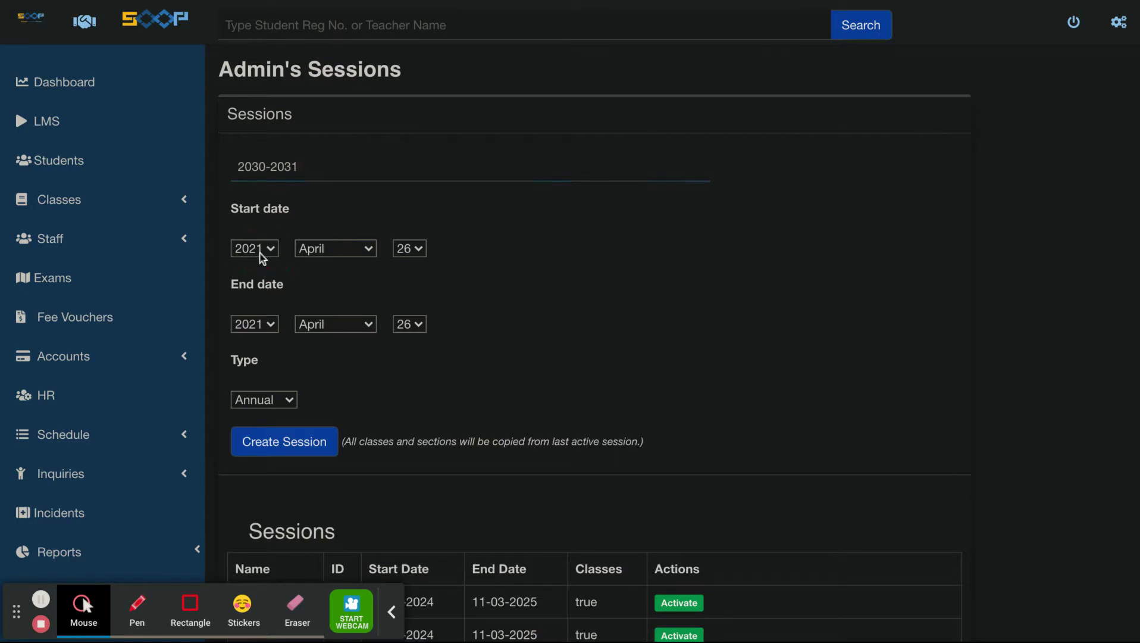
{"action": "left_click", "coordinate": [260, 335]}
{"action": "left_click", "coordinate": [259, 251]}
{"action": "left_click", "coordinate": [257, 326]}
{"action": "left_click", "coordinate": [273, 357]}
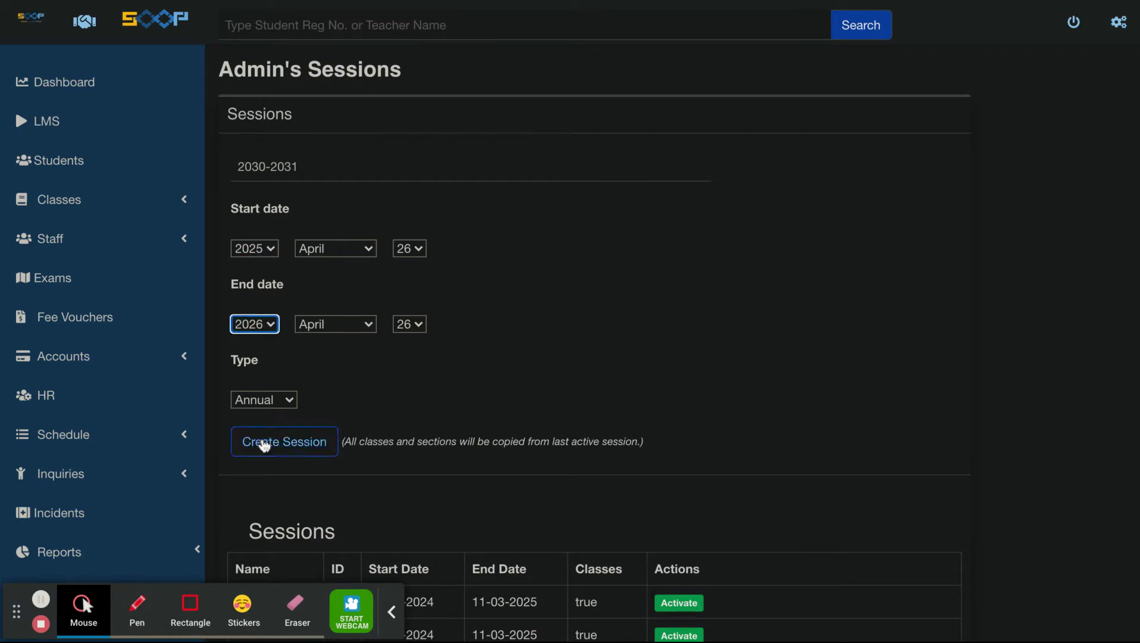
{"action": "left_click", "coordinate": [280, 451]}
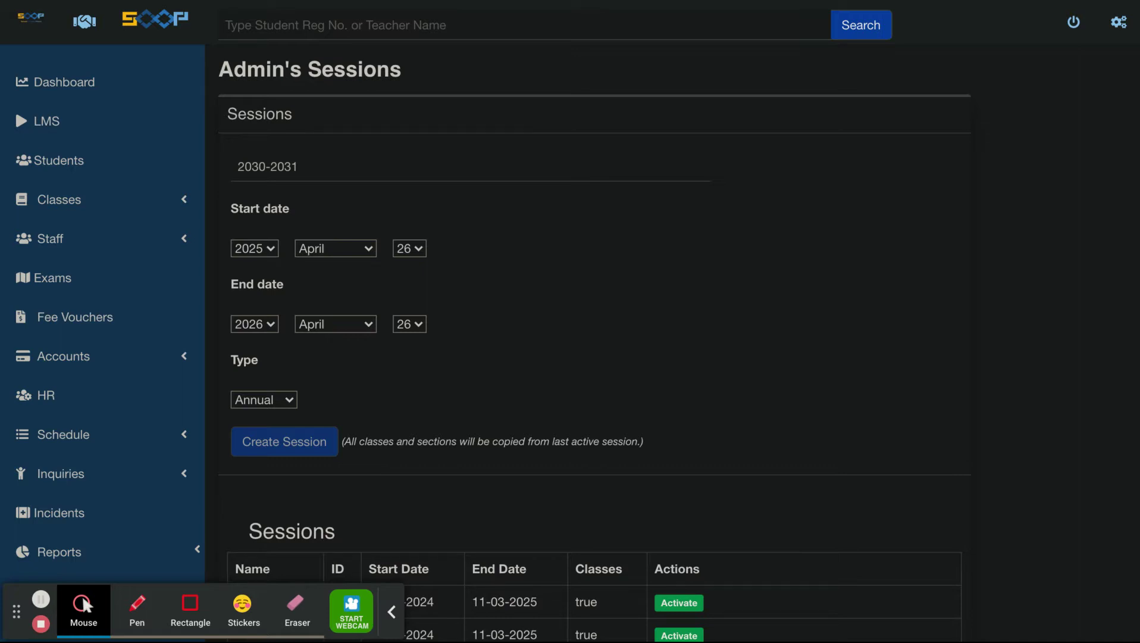
Review the Session created successfully banner and the 2030-2031 row in the Sessions table
{"action": "scroll", "coordinate": [626, 524], "scroll_direction": "down", "scroll_amount": 5}
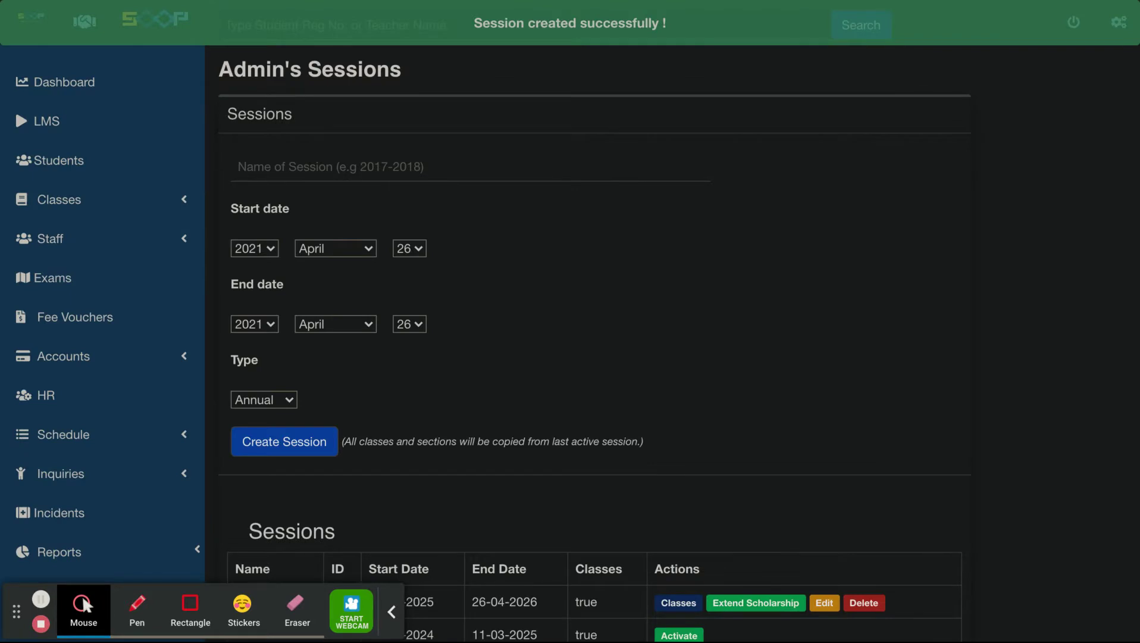
{"action": "left_click_drag", "start_coordinate": [476, 23], "coordinate": [670, 25]}
{"action": "scroll", "coordinate": [663, 192], "scroll_direction": "down", "scroll_amount": 5}
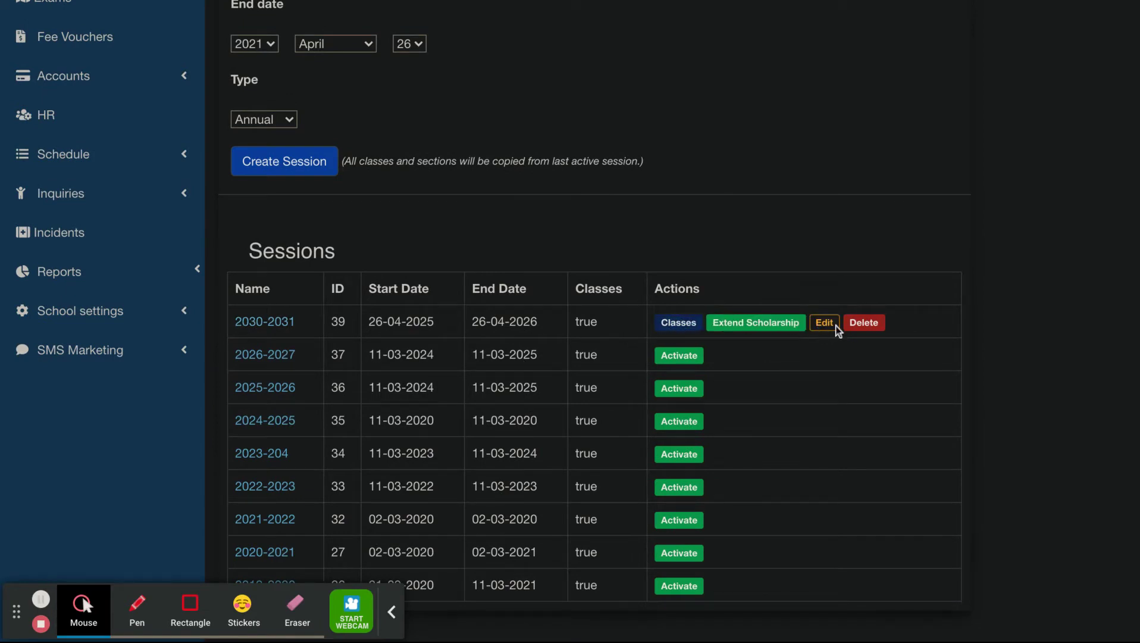
{"action": "scroll", "coordinate": [271, 299], "scroll_direction": "up", "scroll_amount": 5}
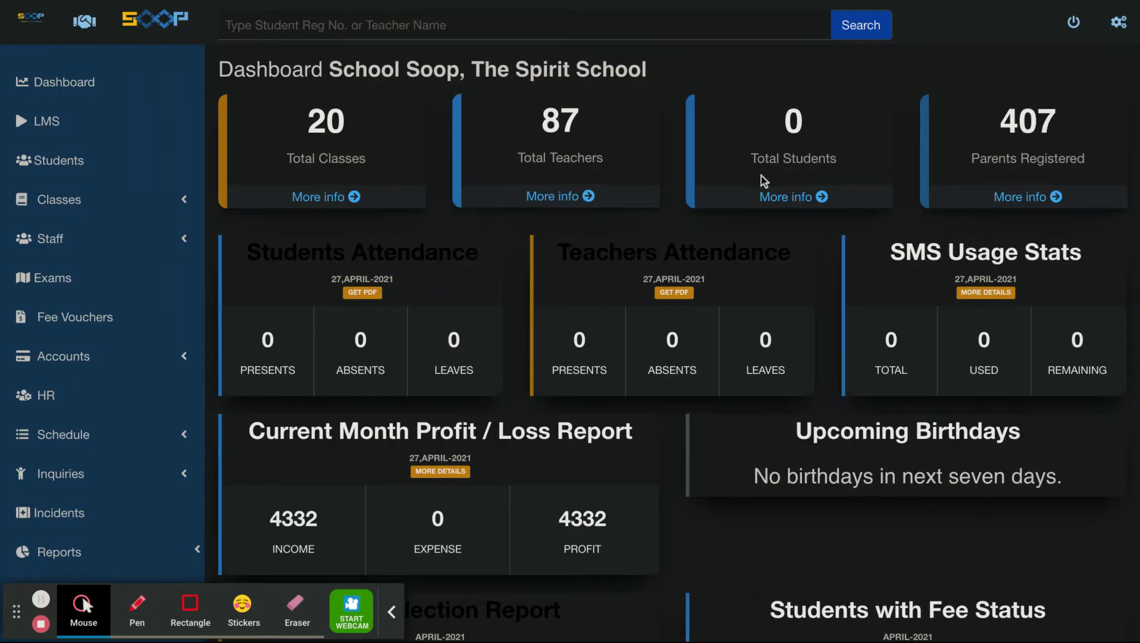
Note the Total Students count, then activate the 2019-2020 session under School settings > Sessions
{"action": "triple_click", "coordinate": [746, 154]}
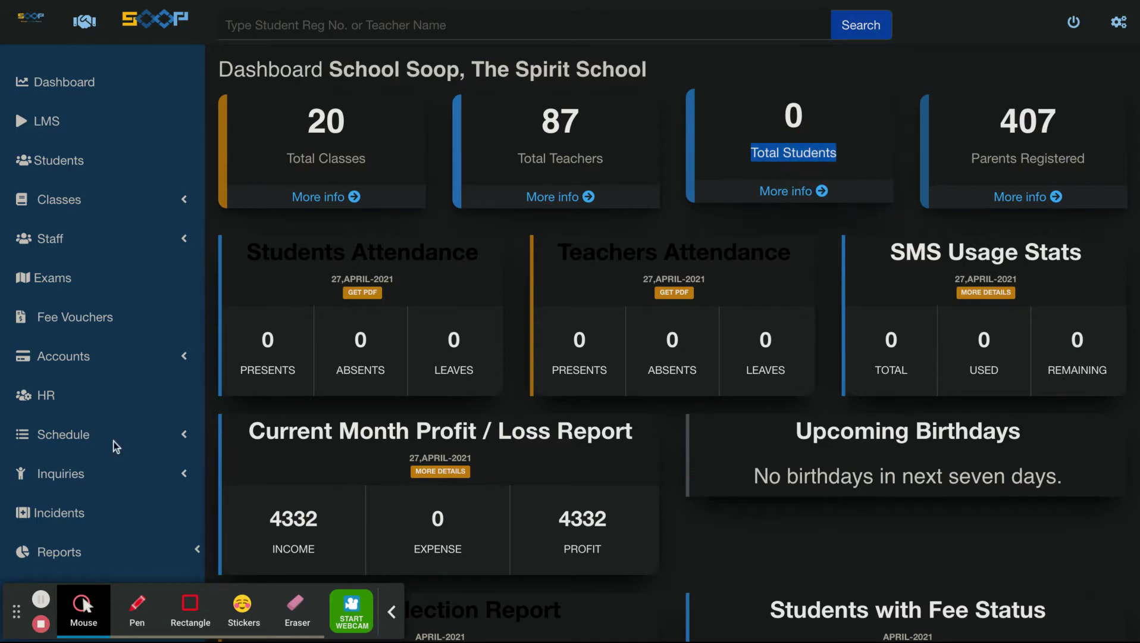
{"action": "scroll", "coordinate": [89, 470], "scroll_direction": "down", "scroll_amount": 2}
{"action": "left_click", "coordinate": [96, 467]}
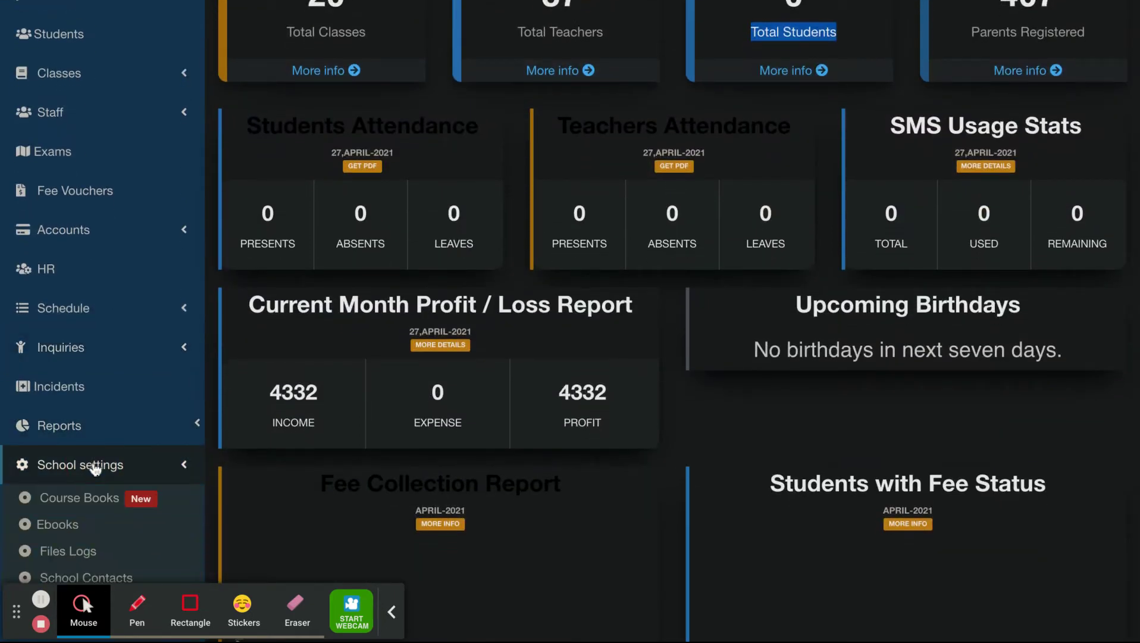
{"action": "scroll", "coordinate": [93, 467], "scroll_direction": "down", "scroll_amount": 3}
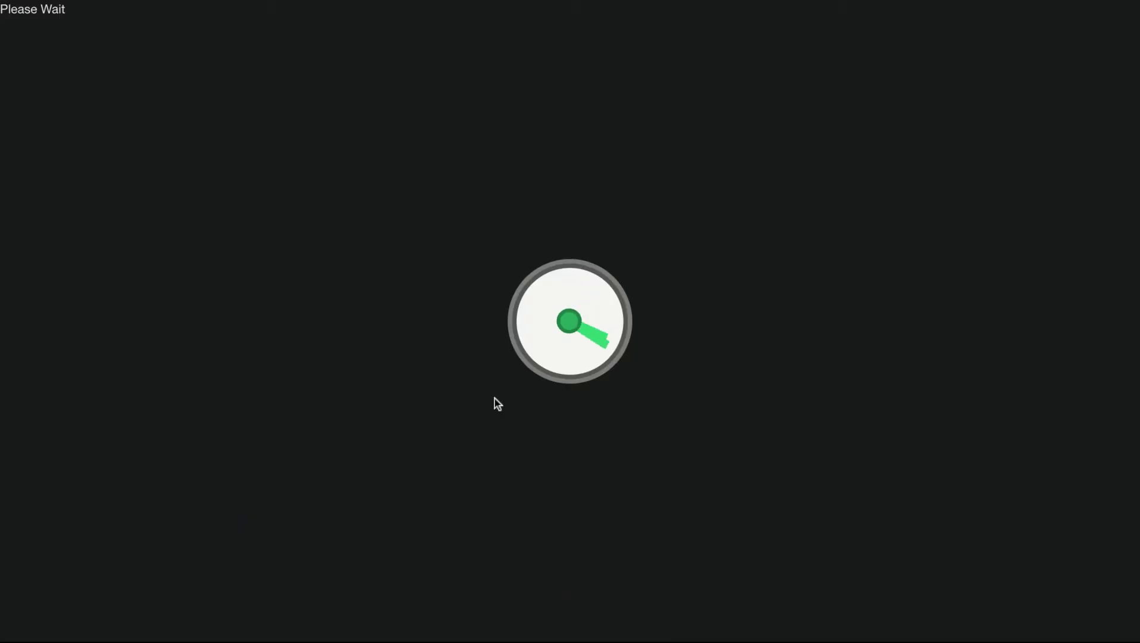
{"action": "scroll", "coordinate": [544, 451], "scroll_direction": "down", "scroll_amount": 5}
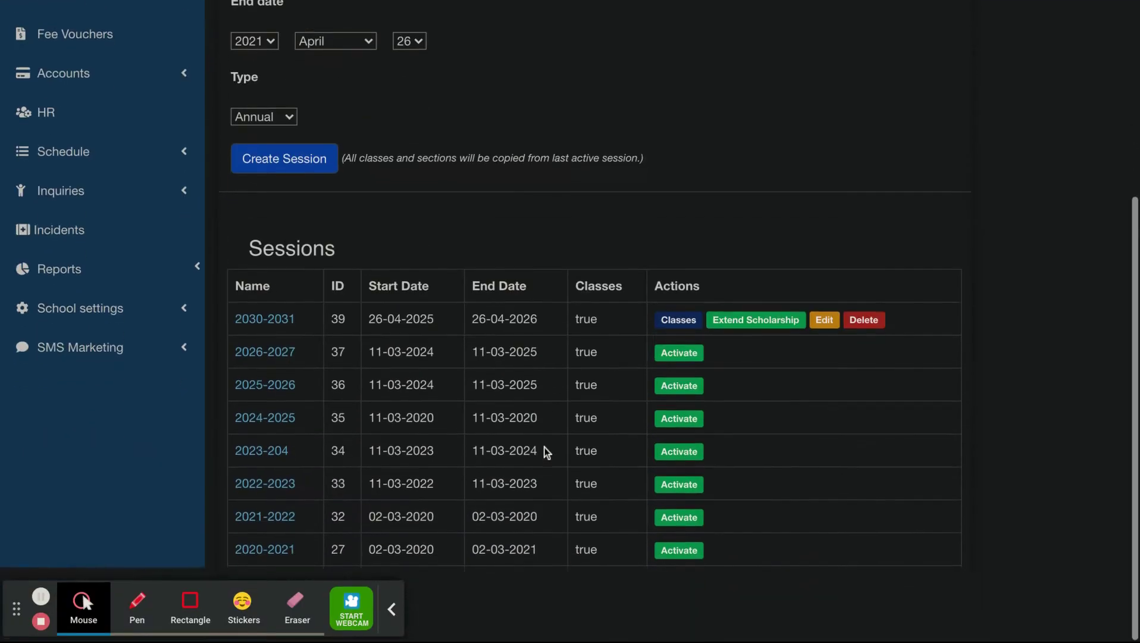
{"action": "left_click", "coordinate": [391, 603]}
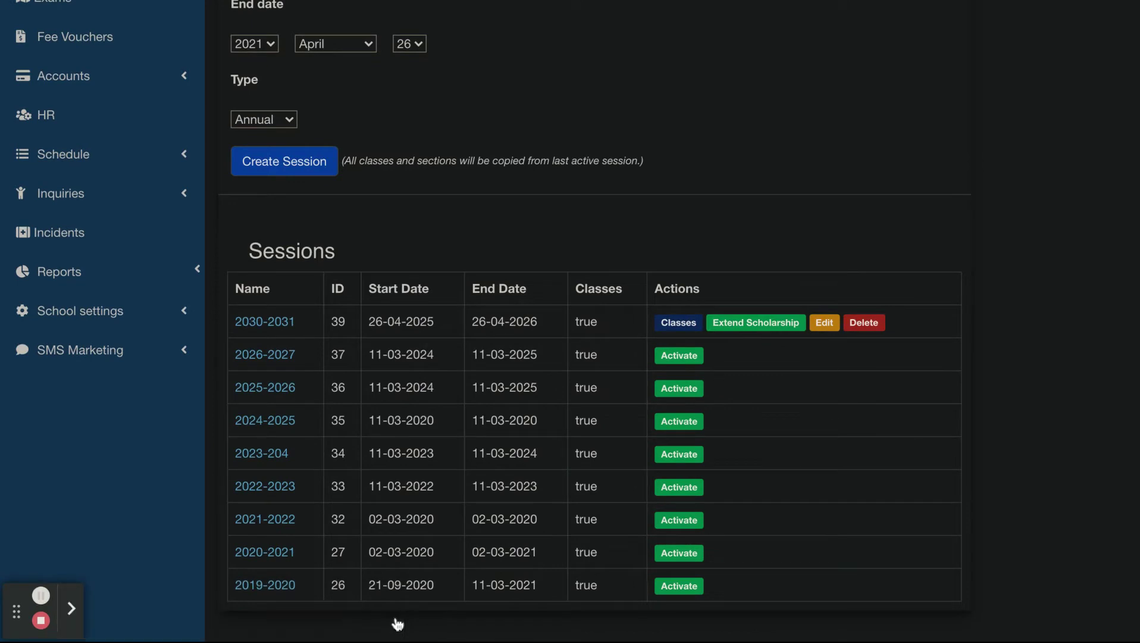
{"action": "left_click", "coordinate": [688, 591]}
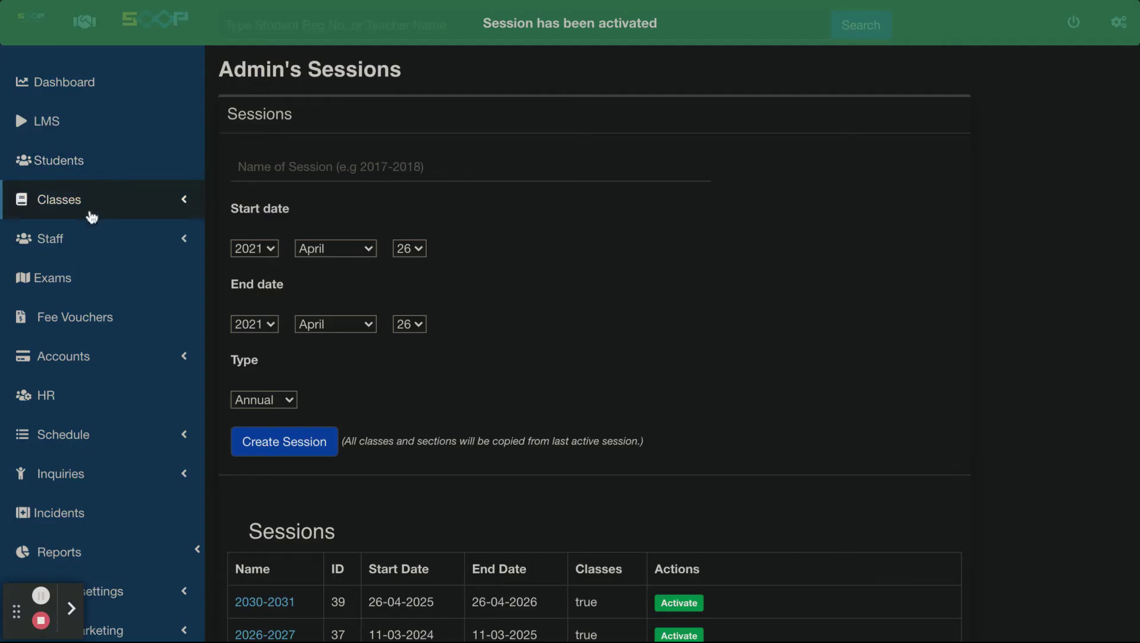
{"action": "left_click", "coordinate": [92, 214]}
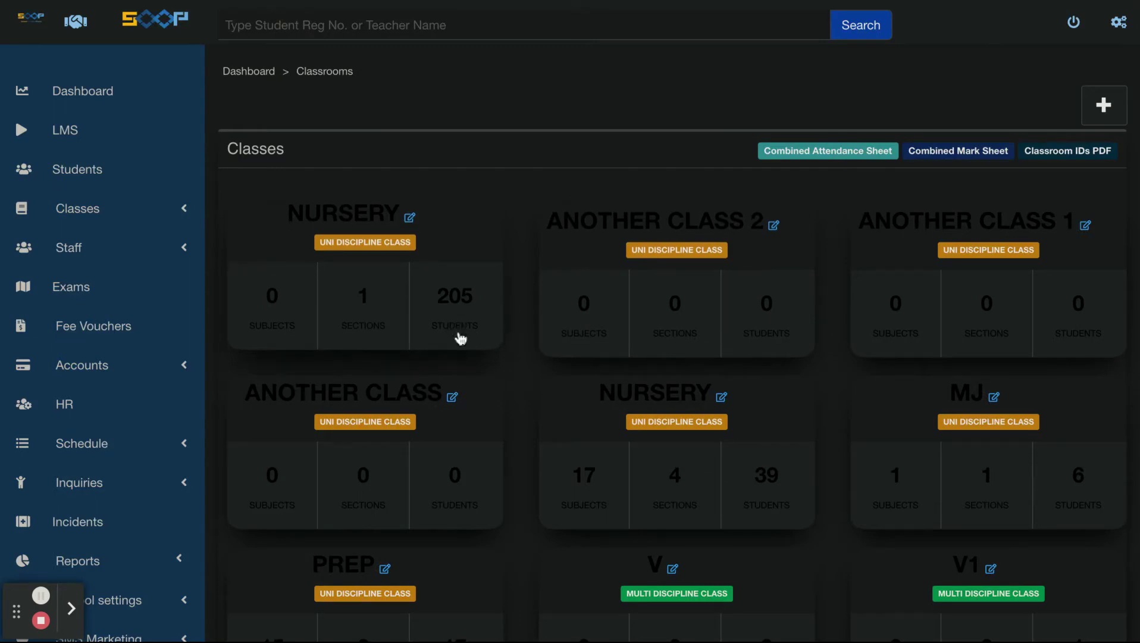
Open the Nursery class sections and choose Promote Students for Nursery-A
{"action": "left_click", "coordinate": [372, 331]}
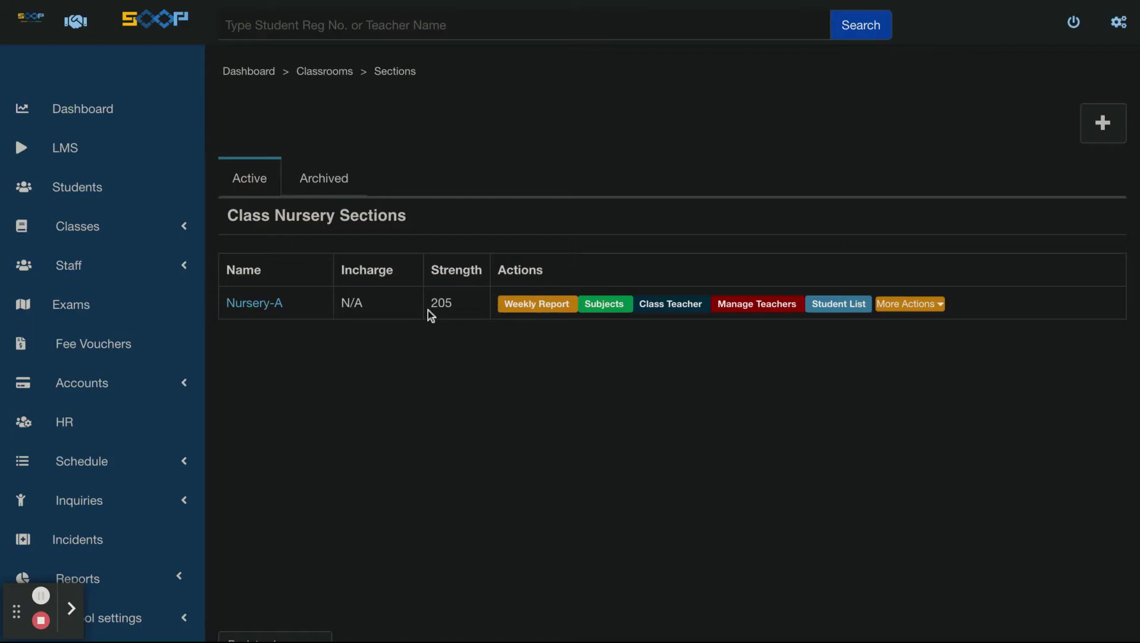
{"action": "left_click", "coordinate": [905, 305]}
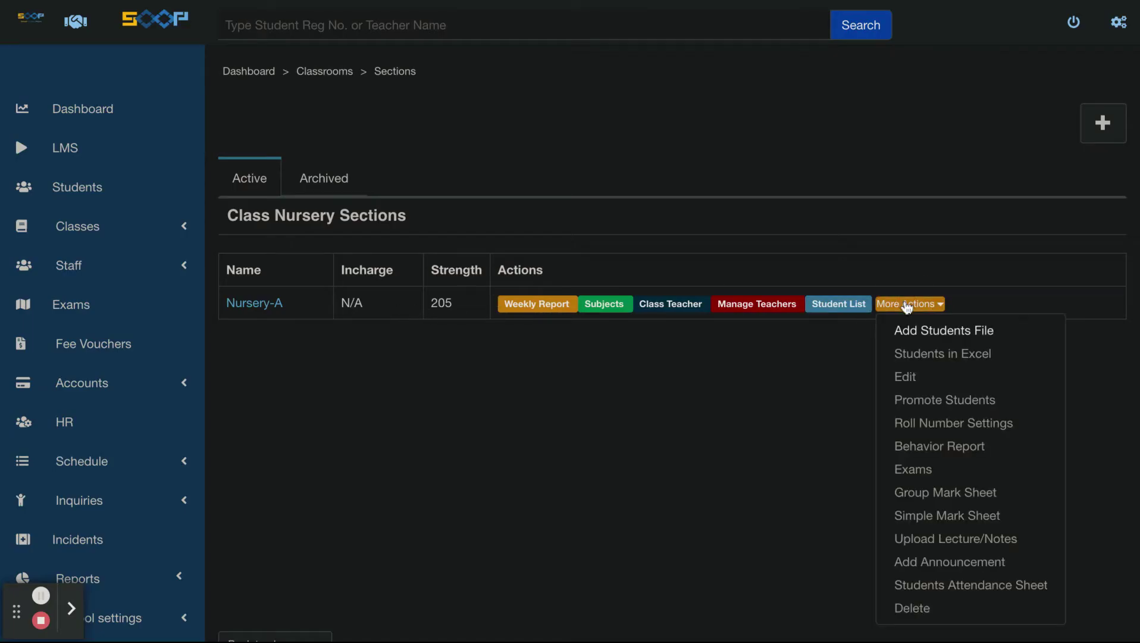
{"action": "left_click", "coordinate": [921, 405]}
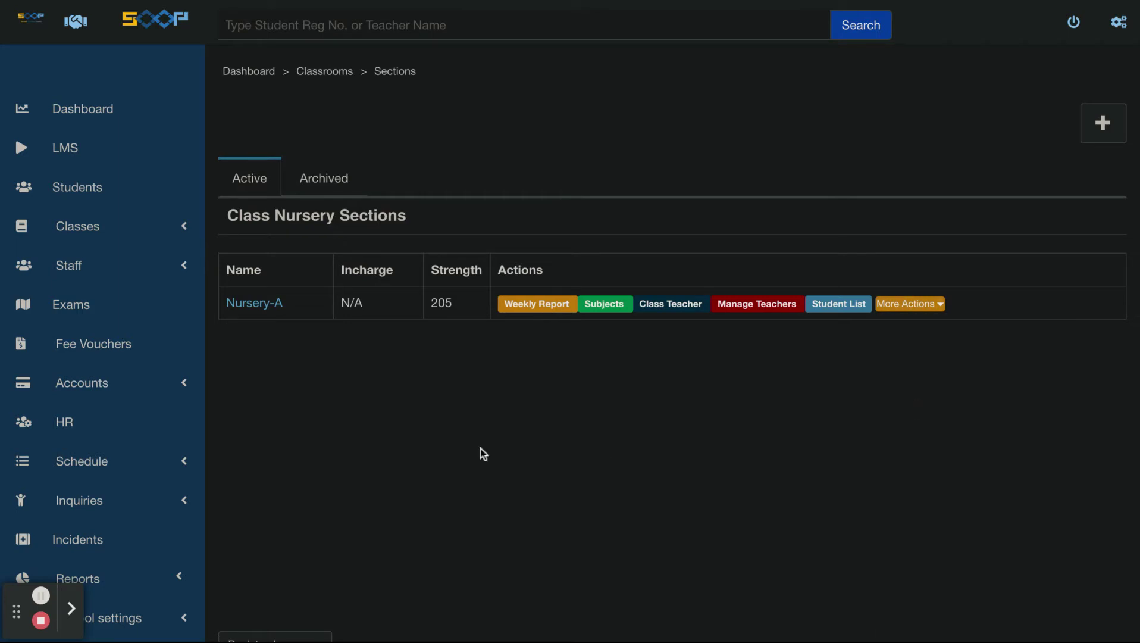
Set the Nursery-A promotion's target session to 2030-2031
{"action": "scroll", "coordinate": [444, 381], "scroll_direction": "down", "scroll_amount": 5}
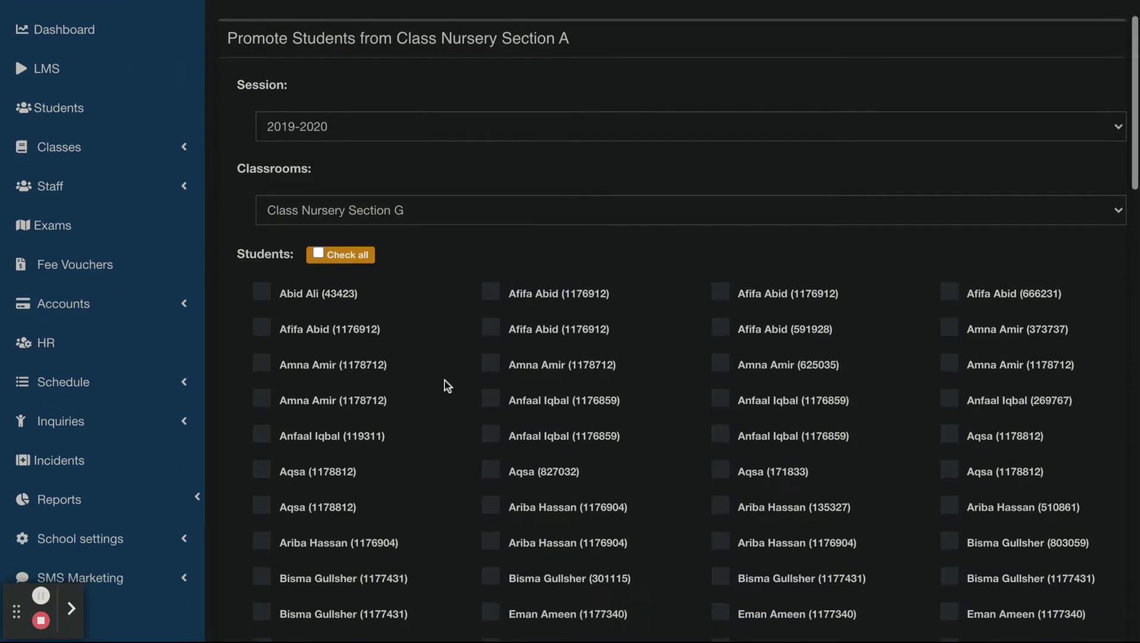
{"action": "scroll", "coordinate": [444, 381], "scroll_direction": "up", "scroll_amount": 5}
{"action": "left_click", "coordinate": [349, 178]}
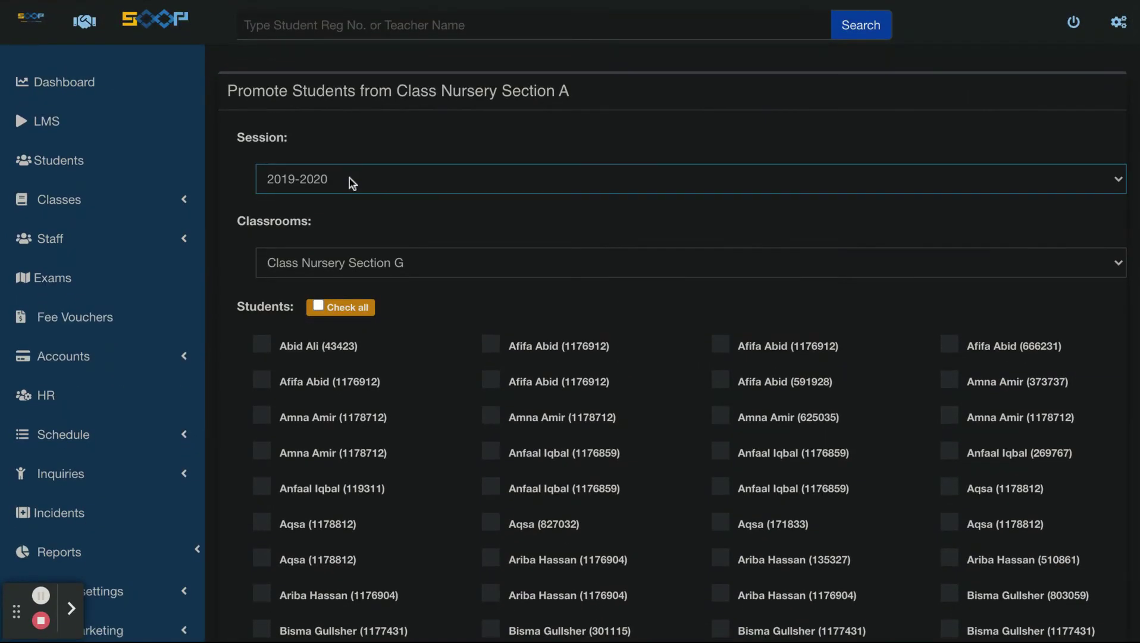
{"action": "left_click", "coordinate": [371, 267]}
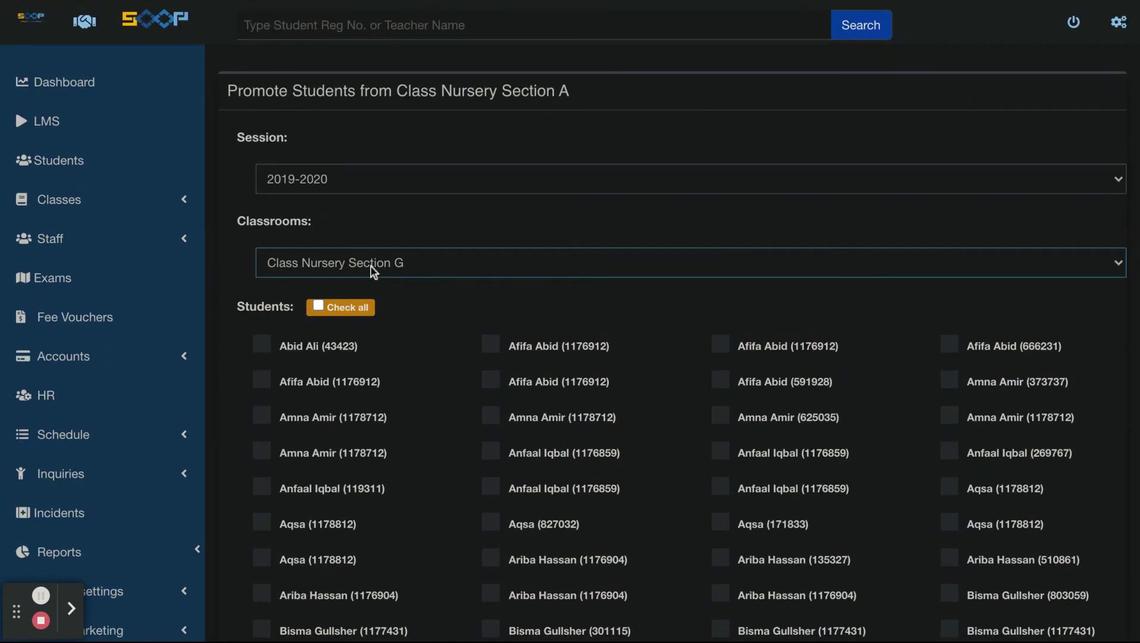
{"action": "left_click", "coordinate": [380, 179]}
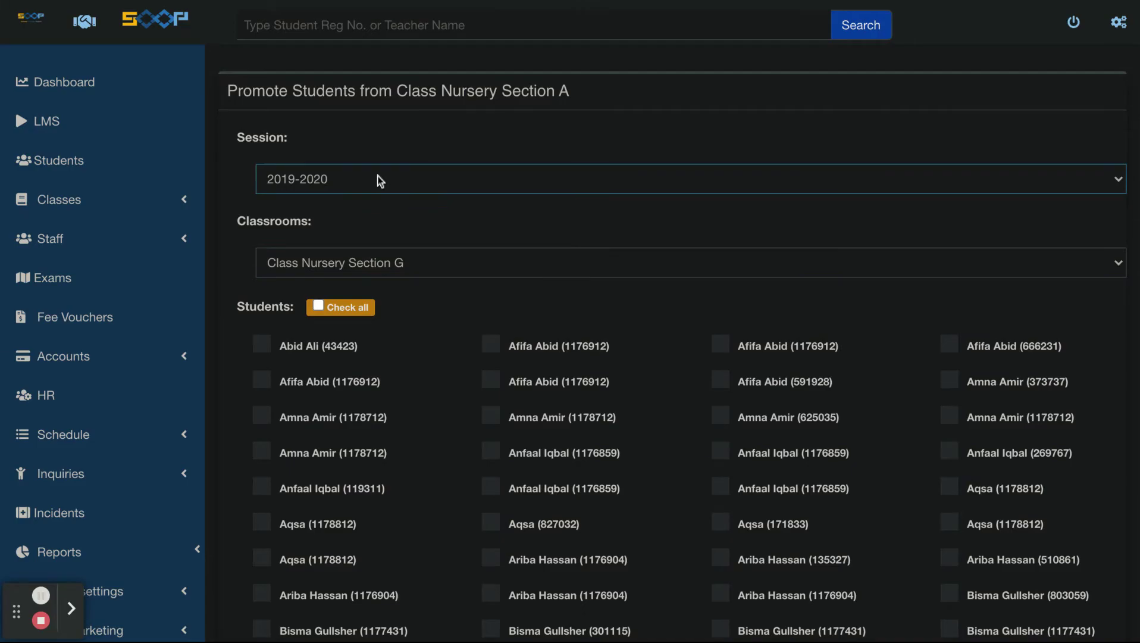
{"action": "left_click", "coordinate": [374, 280]}
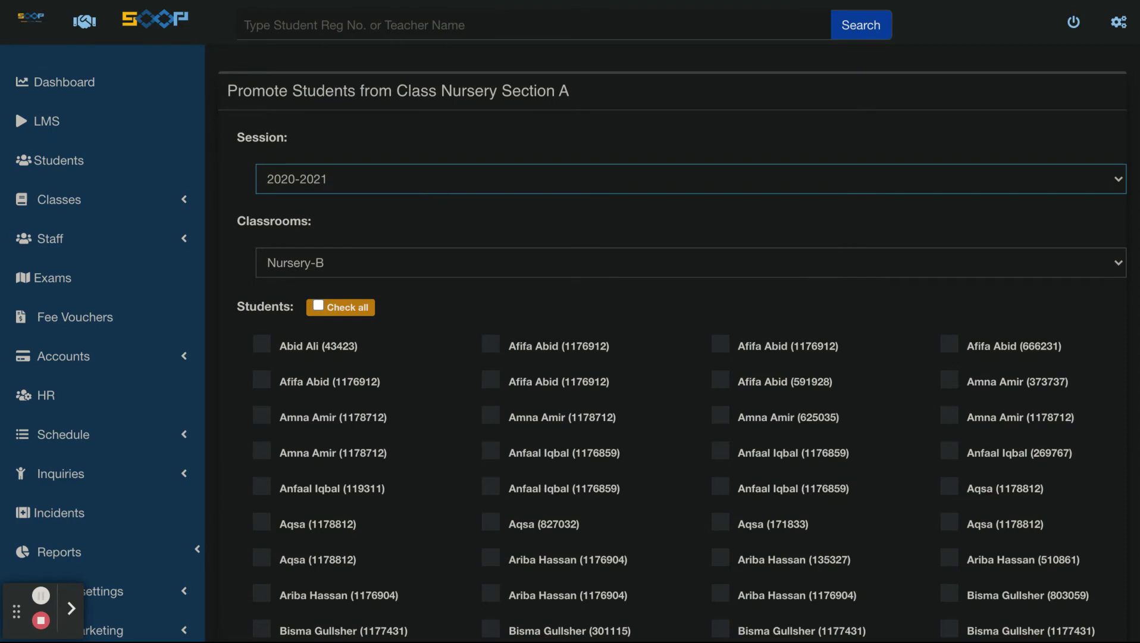
{"action": "left_click", "coordinate": [421, 301]}
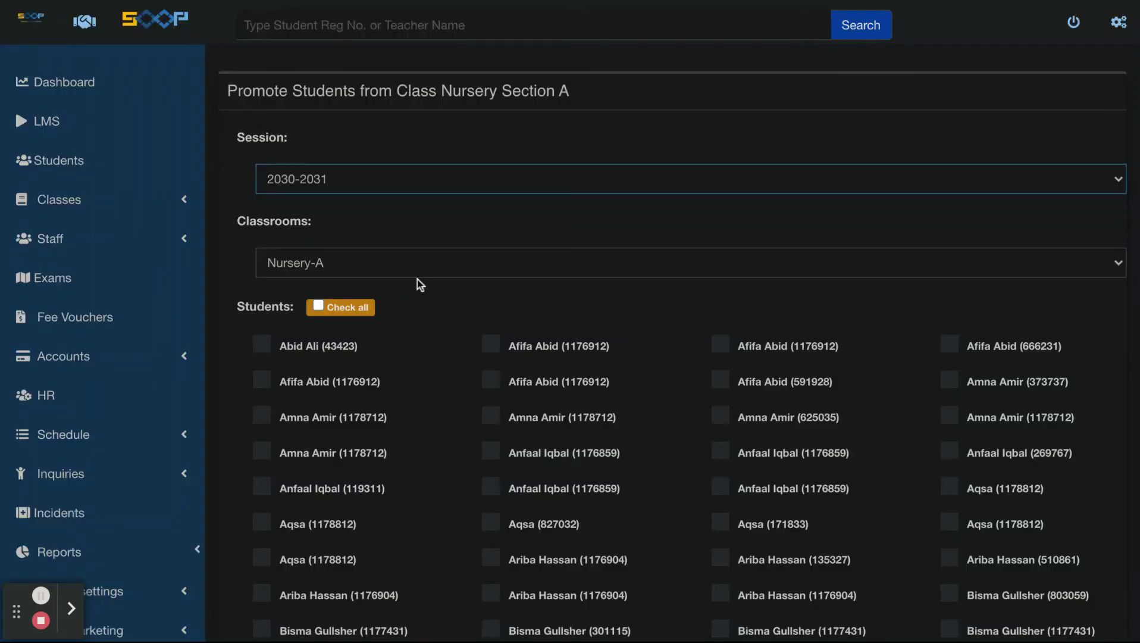
{"action": "left_click", "coordinate": [416, 270]}
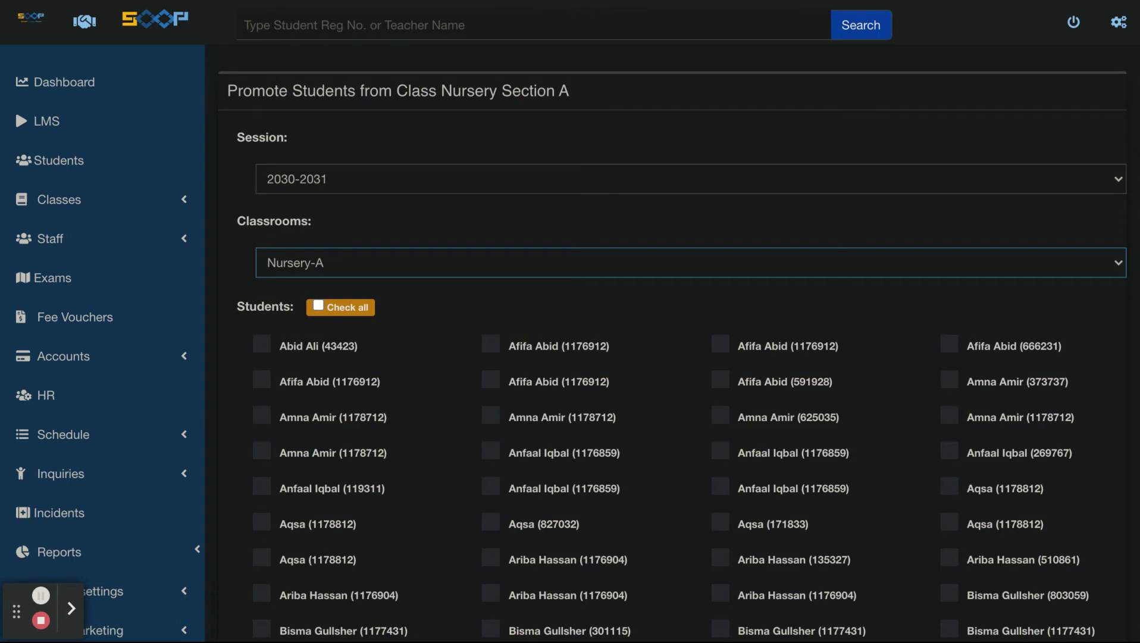
Target classroom One-B, tick all students, then untick two in the first column
{"action": "left_click", "coordinate": [318, 195]}
{"action": "left_click", "coordinate": [341, 308]}
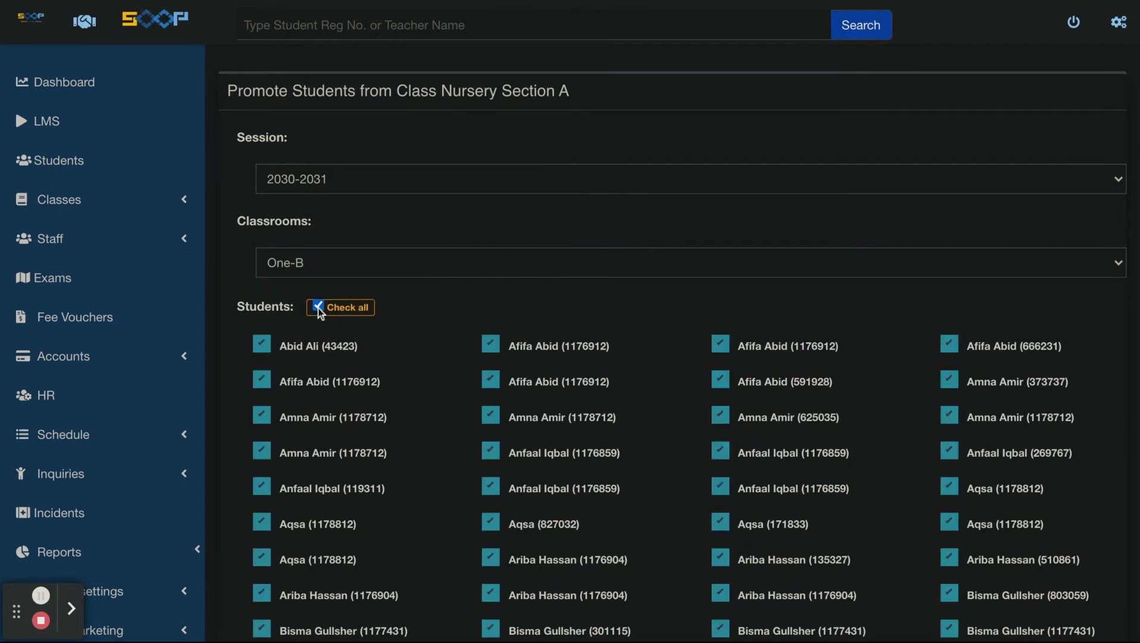
{"action": "scroll", "coordinate": [280, 407], "scroll_direction": "down", "scroll_amount": 4}
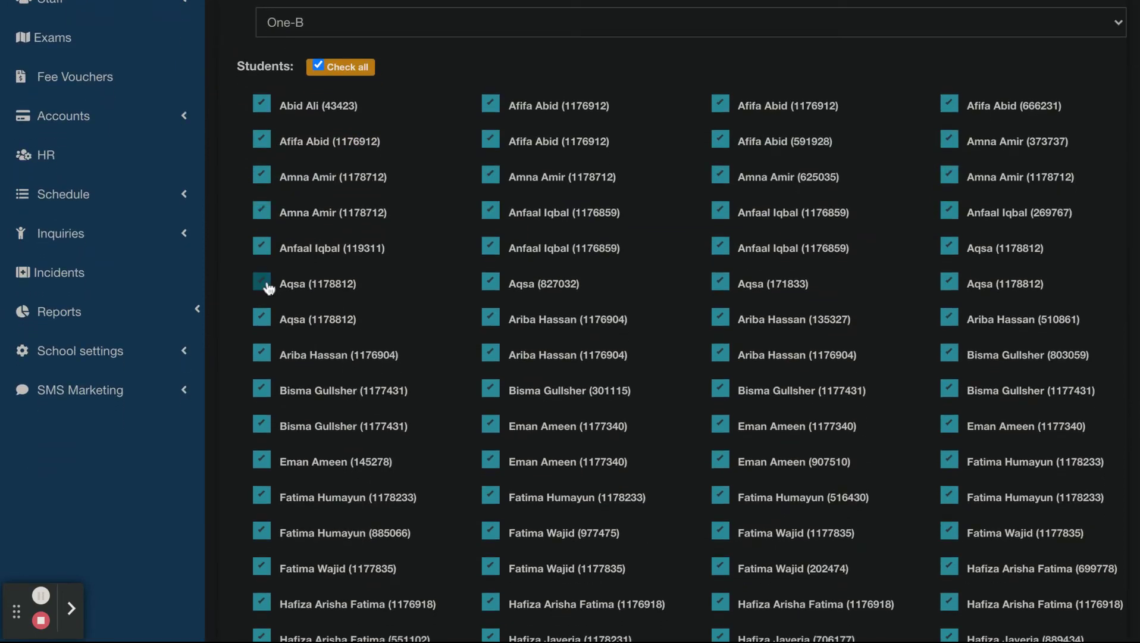
{"action": "left_click", "coordinate": [263, 247]}
{"action": "left_click", "coordinate": [262, 283]}
Promote the ticked students, then clear the Check all ticks
{"action": "scroll", "coordinate": [417, 421], "scroll_direction": "down", "scroll_amount": 15}
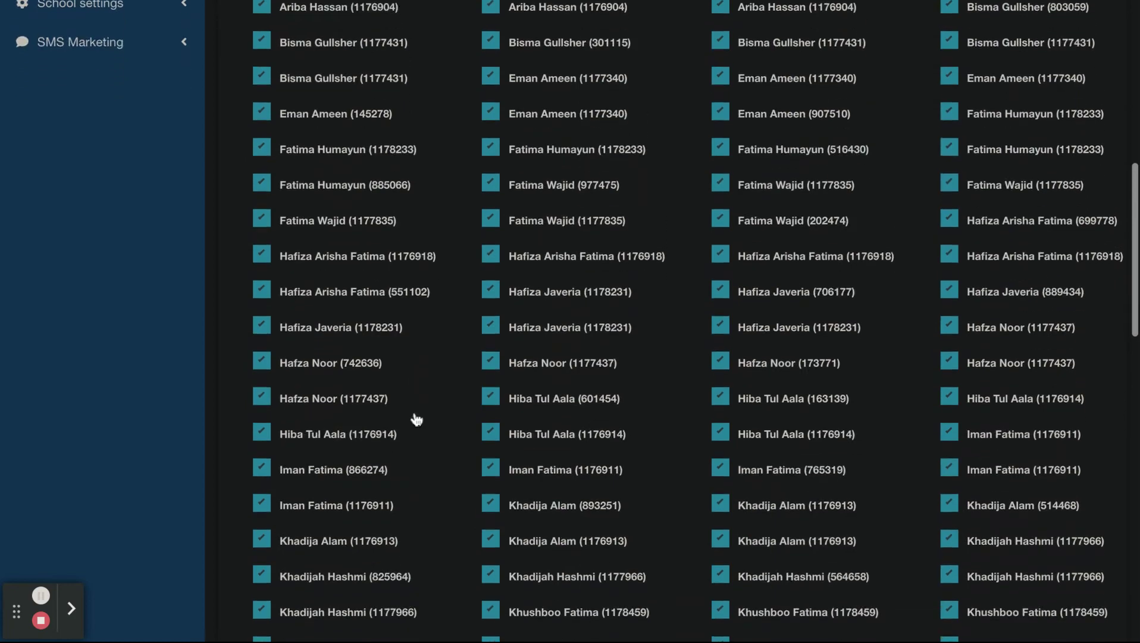
{"action": "scroll", "coordinate": [416, 420], "scroll_direction": "up", "scroll_amount": 5}
{"action": "scroll", "coordinate": [672, 321], "scroll_direction": "up", "scroll_amount": 5}
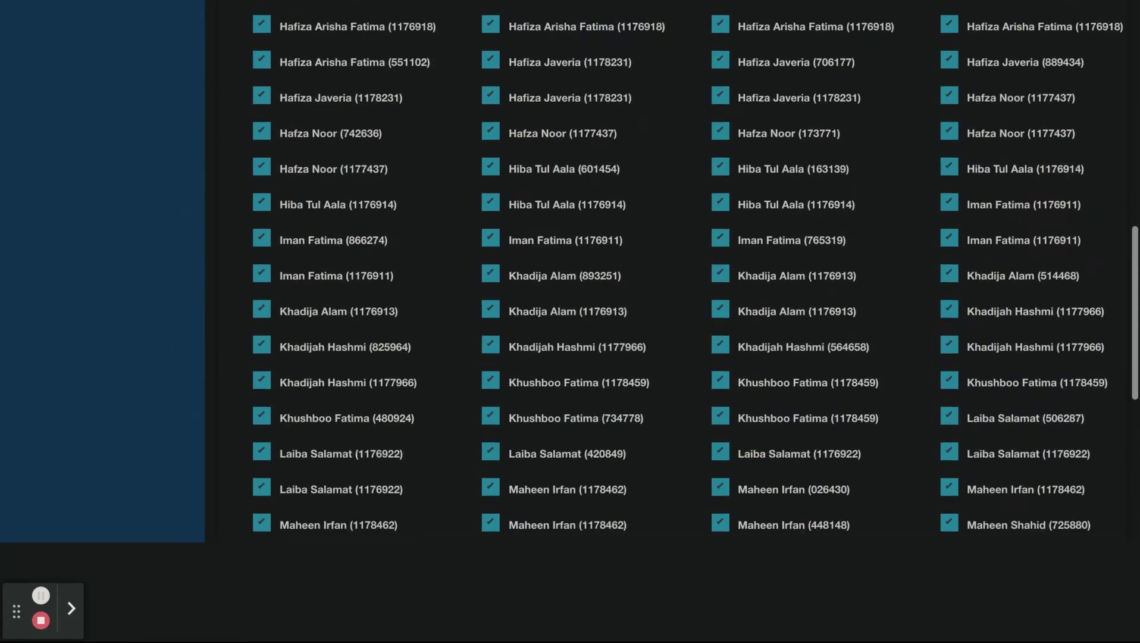
{"action": "scroll", "coordinate": [673, 322], "scroll_direction": "down", "scroll_amount": 3}
{"action": "scroll", "coordinate": [673, 322], "scroll_direction": "down", "scroll_amount": 10}
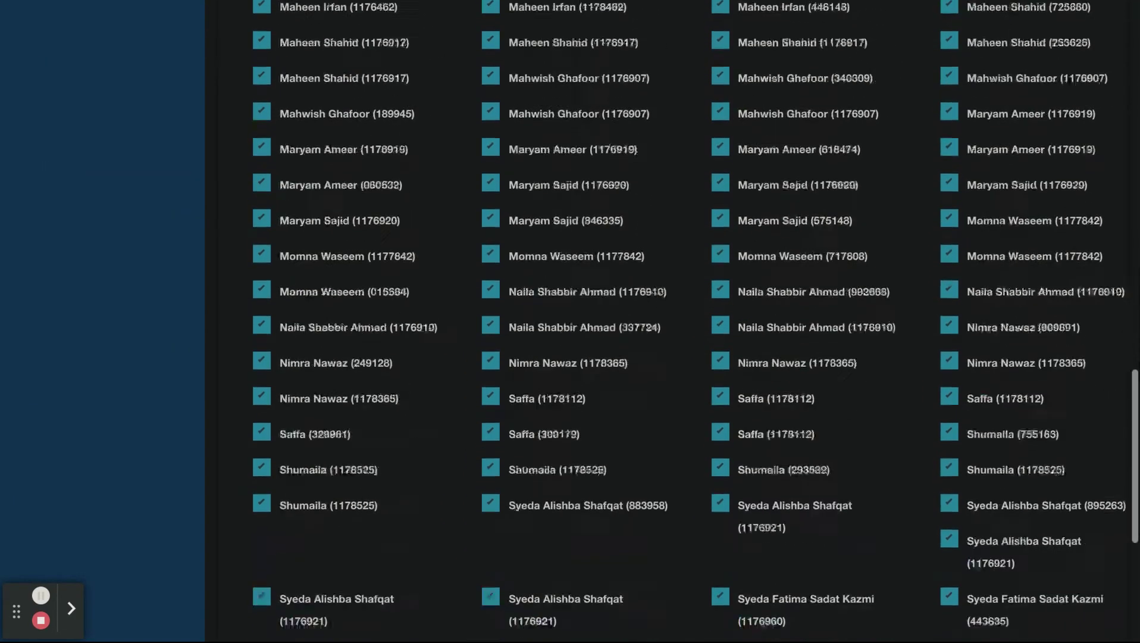
{"action": "left_click", "coordinate": [276, 582]}
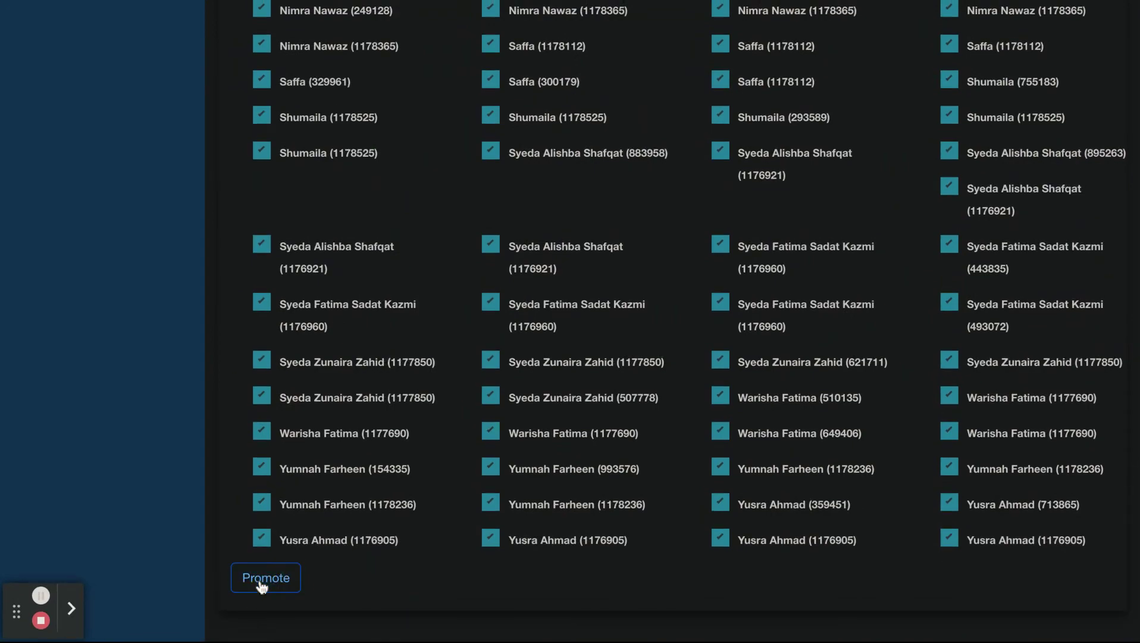
{"action": "scroll", "coordinate": [389, 349], "scroll_direction": "up", "scroll_amount": 15}
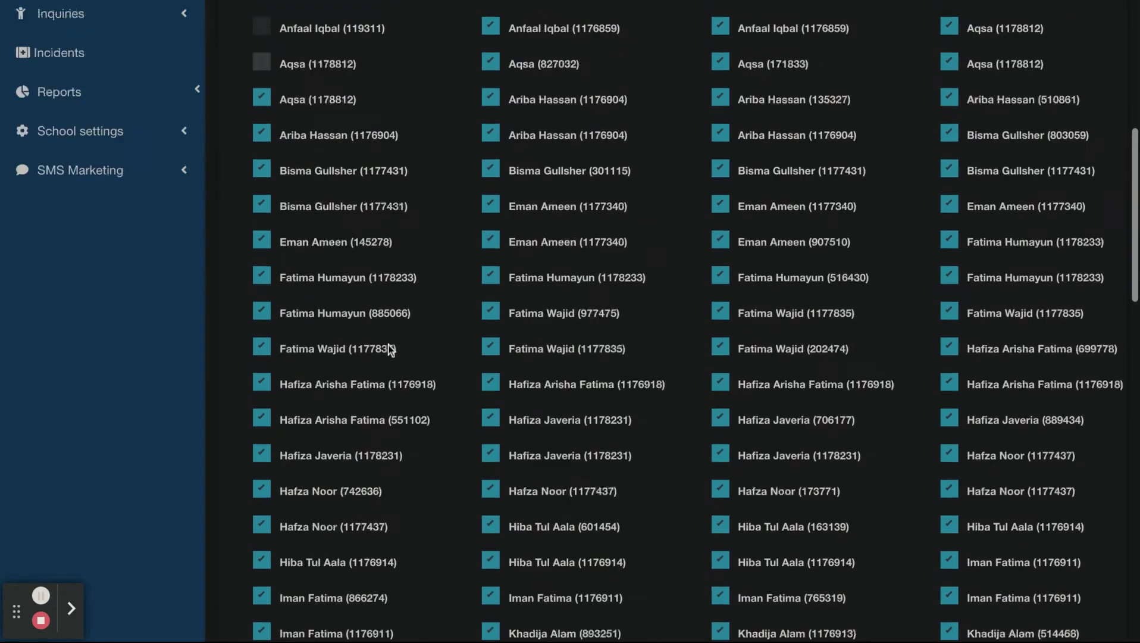
{"action": "scroll", "coordinate": [357, 363], "scroll_direction": "up", "scroll_amount": 6}
{"action": "left_click", "coordinate": [320, 307]}
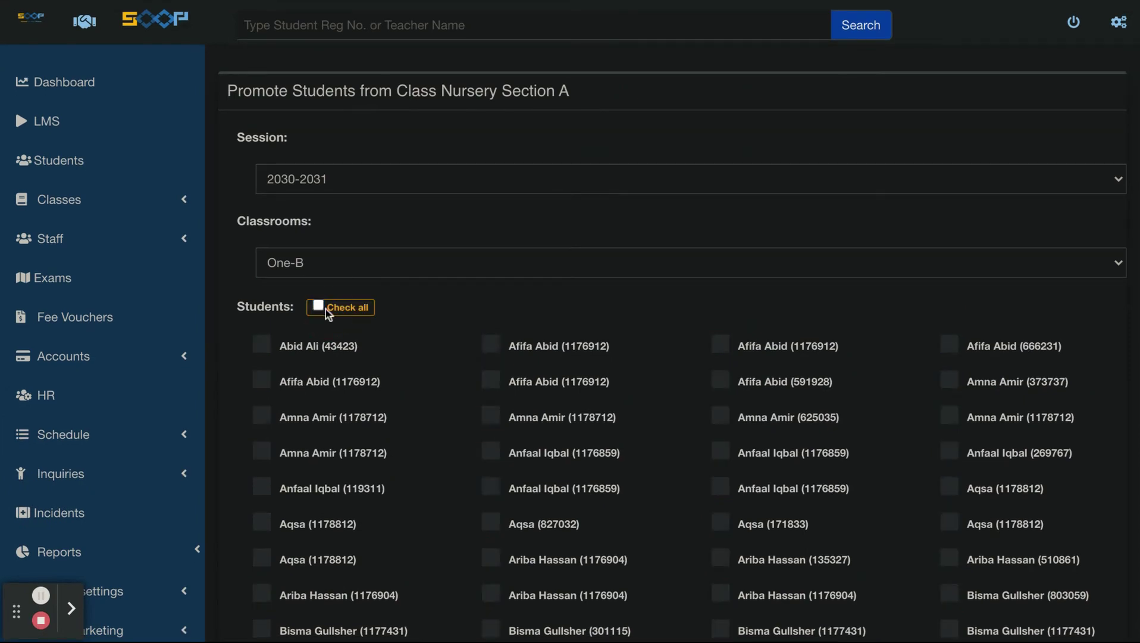
Tick the first three students in the list's first row and scroll down to Promote
{"action": "left_click", "coordinate": [262, 344]}
{"action": "left_click", "coordinate": [595, 355]}
{"action": "left_click", "coordinate": [755, 356]}
{"action": "scroll", "coordinate": [480, 523], "scroll_direction": "down", "scroll_amount": 15}
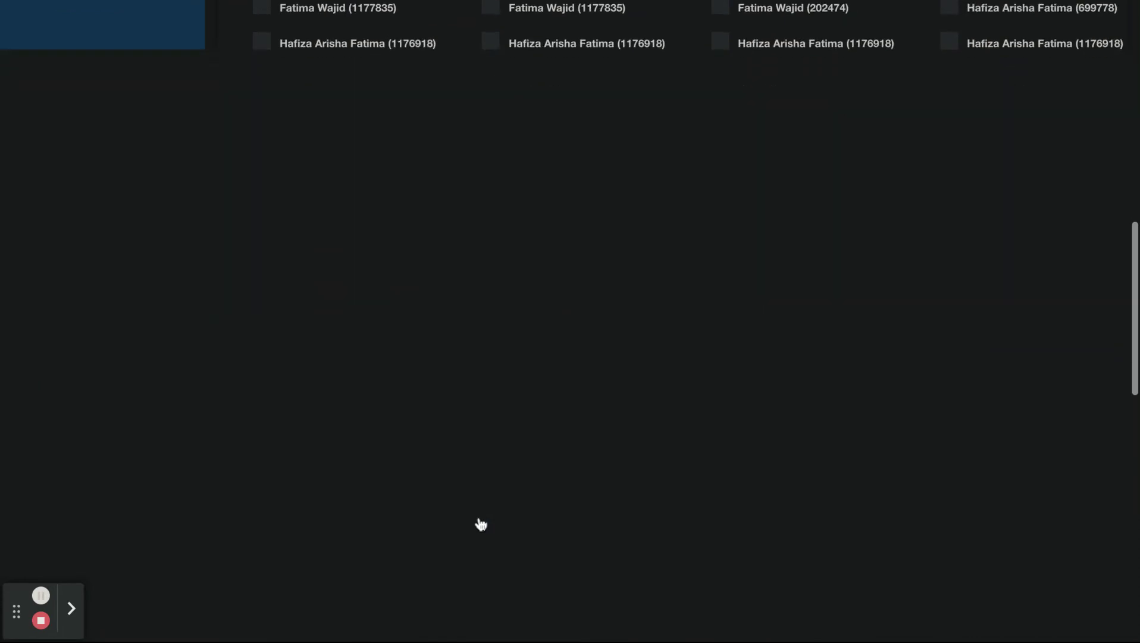
{"action": "scroll", "coordinate": [480, 523], "scroll_direction": "down", "scroll_amount": 10}
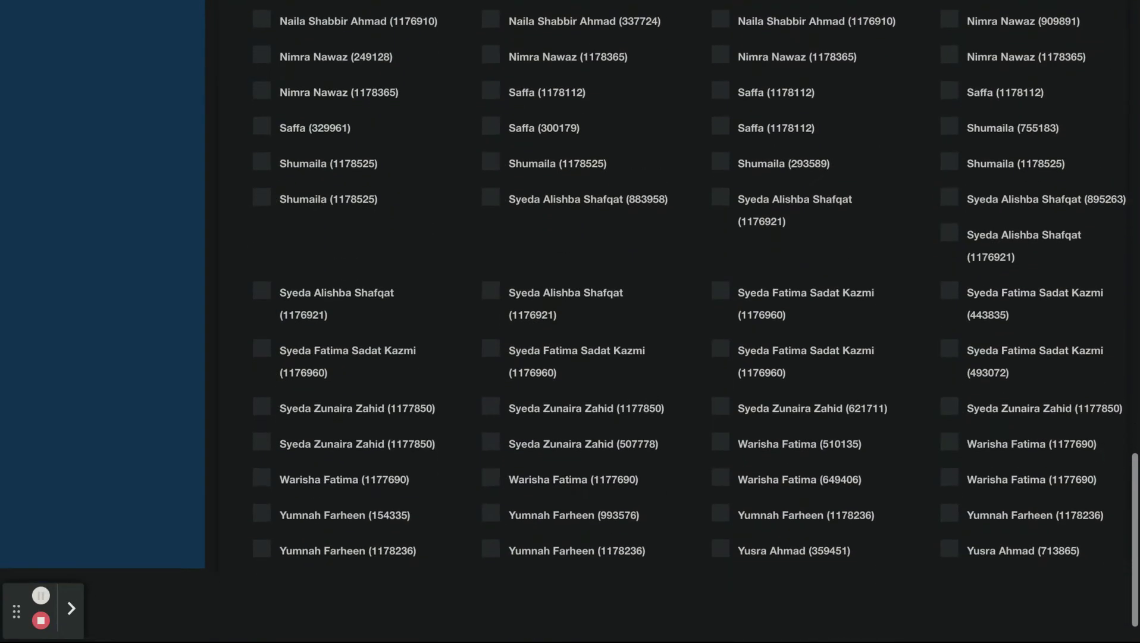
{"action": "scroll", "coordinate": [480, 522], "scroll_direction": "down", "scroll_amount": 1}
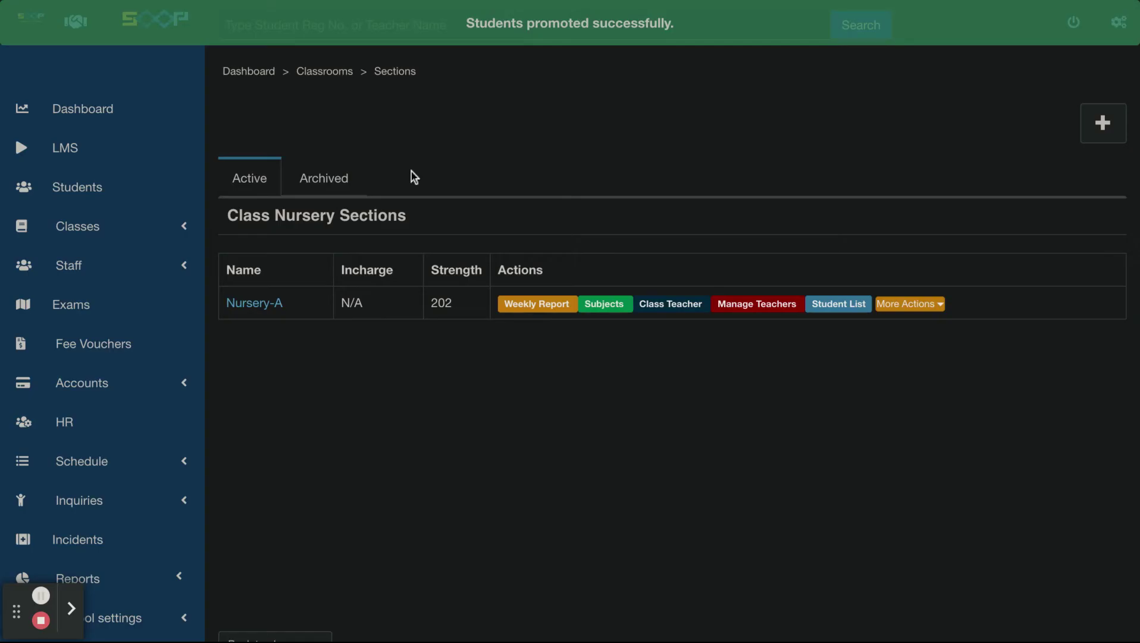
Activate the 2030-2031 session from School settings > Sessions
{"action": "scroll", "coordinate": [124, 315], "scroll_direction": "down", "scroll_amount": 1}
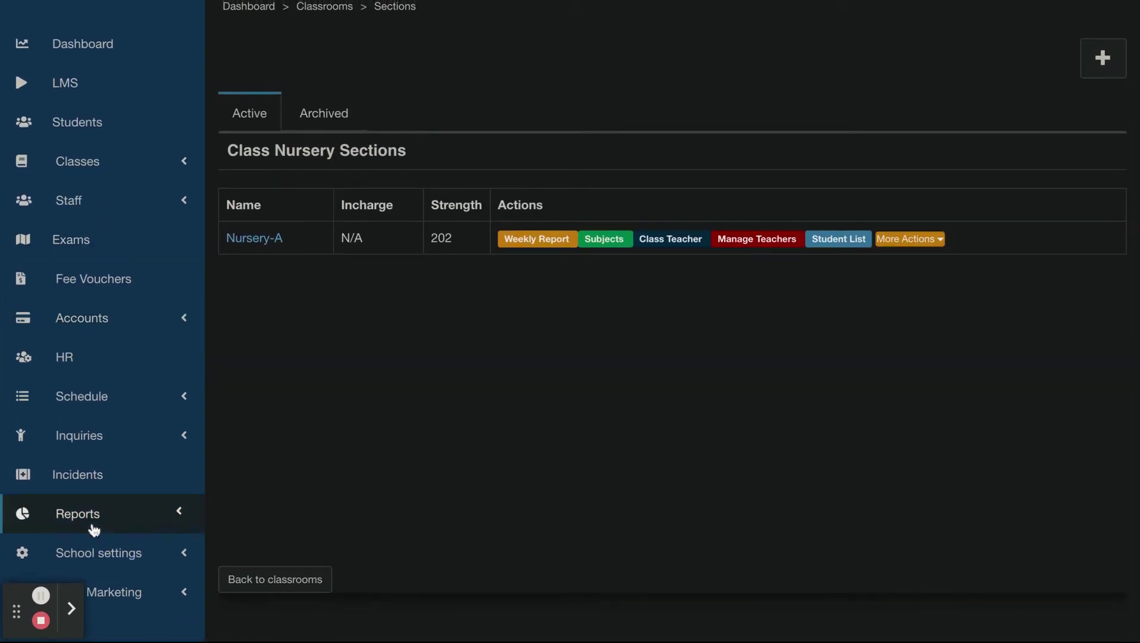
{"action": "left_click", "coordinate": [108, 554]}
{"action": "scroll", "coordinate": [107, 554], "scroll_direction": "down", "scroll_amount": 5}
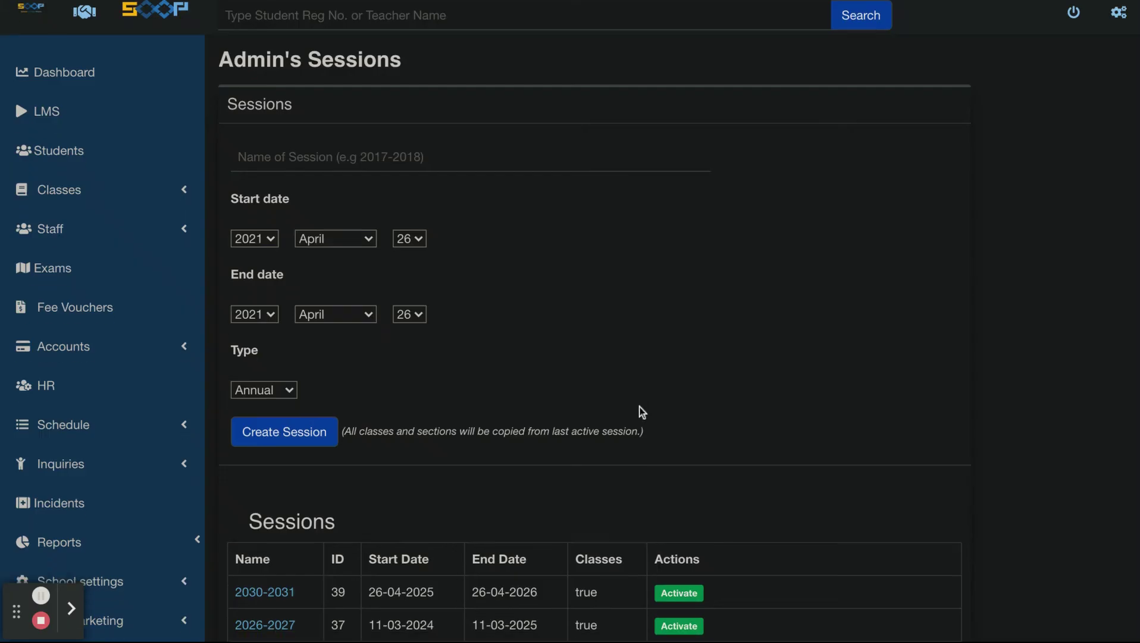
{"action": "scroll", "coordinate": [554, 411], "scroll_direction": "down", "scroll_amount": 3}
{"action": "left_click", "coordinate": [663, 413]}
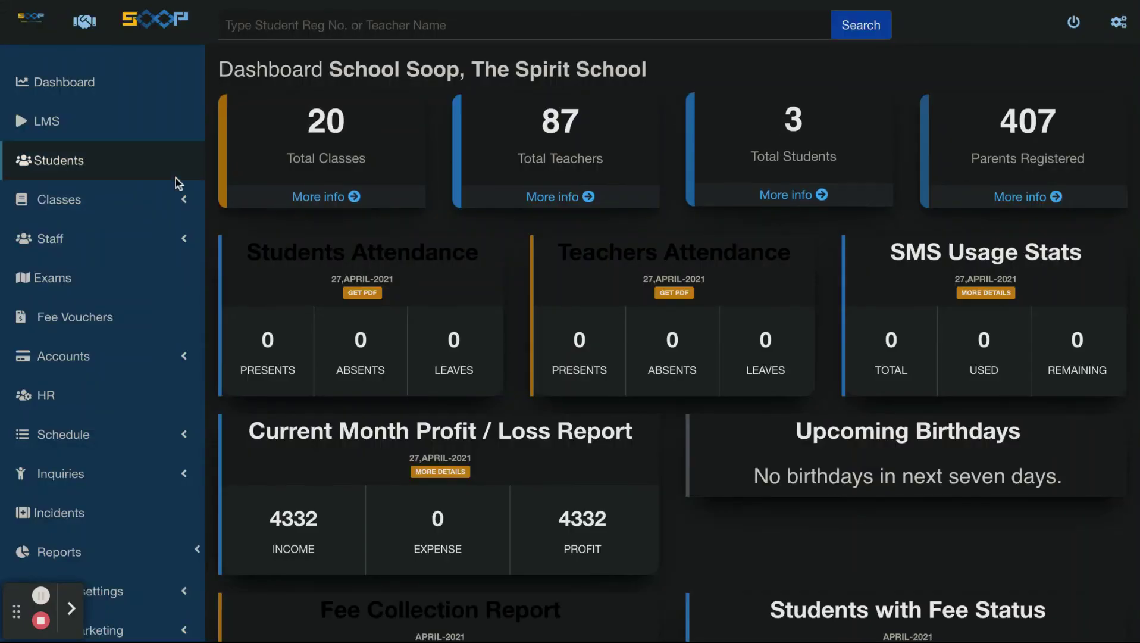
{"action": "left_click", "coordinate": [96, 205]}
Open All Classes and scroll to the ONE class card showing 3 students
{"action": "left_click", "coordinate": [64, 230]}
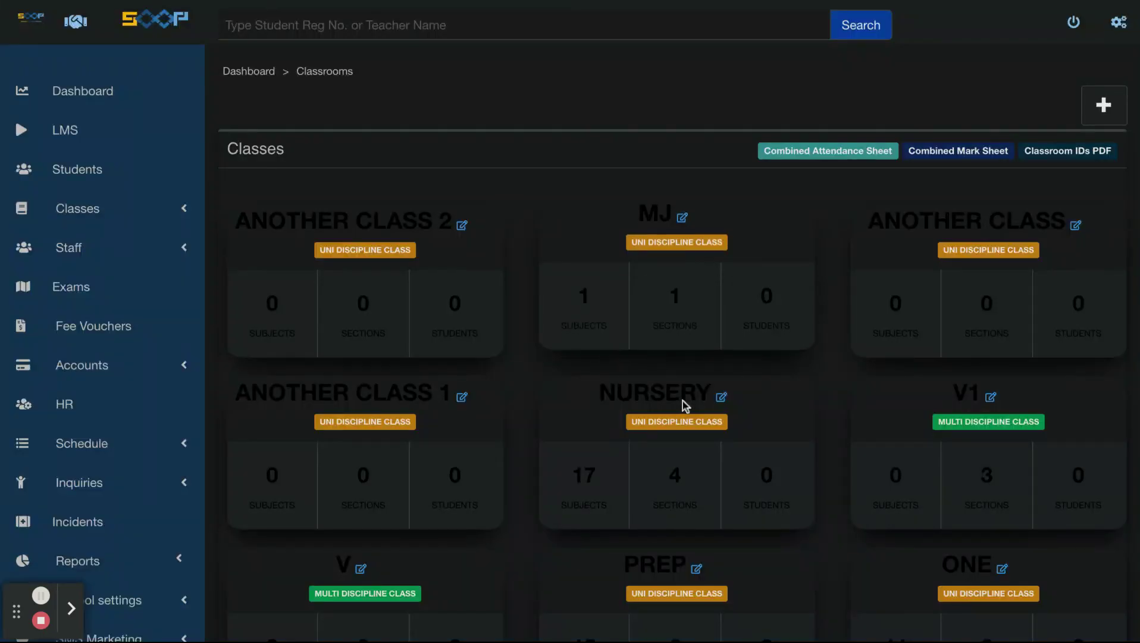
{"action": "scroll", "coordinate": [683, 401], "scroll_direction": "down", "scroll_amount": 5}
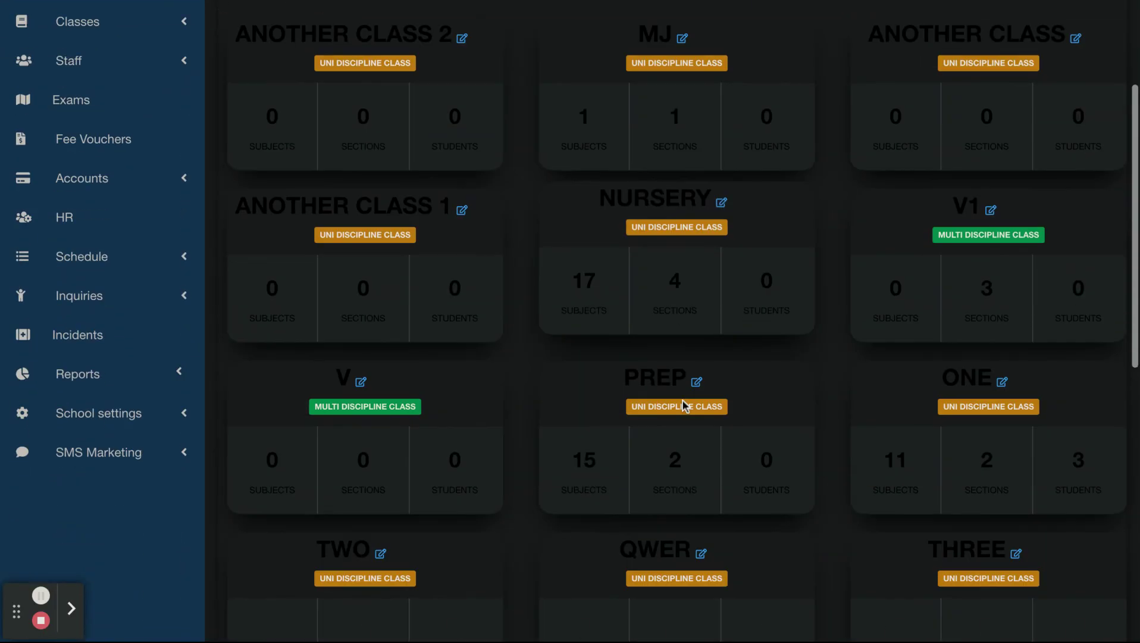